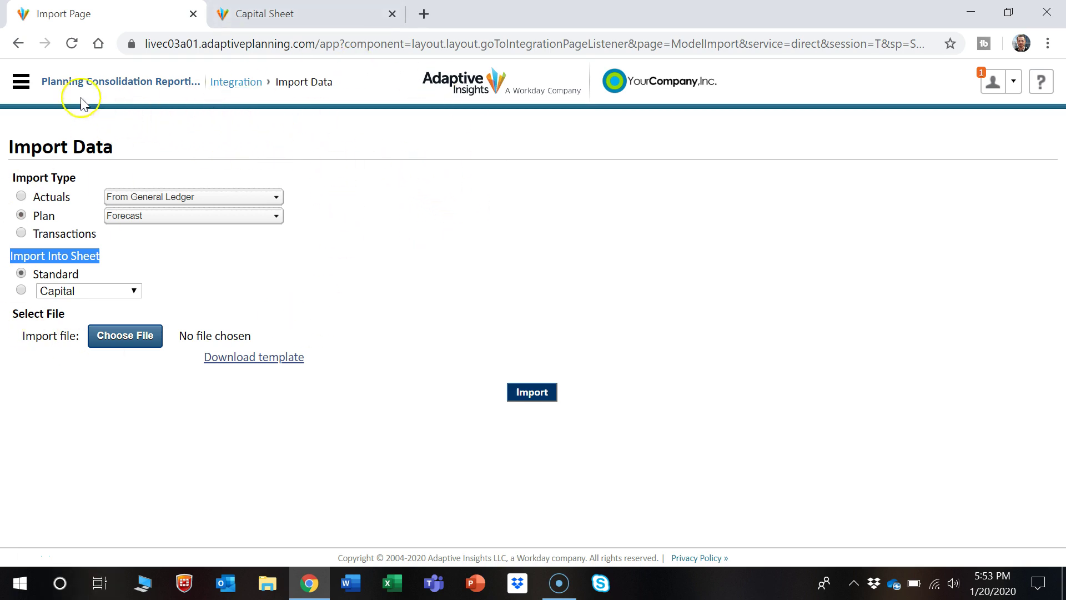
Step: Reload Import Data from the Integration menu, resetting it to Actuals, Budget and Standard sheet
{"action": "left_click", "coordinate": [21, 84]}
{"action": "scroll", "coordinate": [68, 294], "scroll_direction": "down", "scroll_amount": 2}
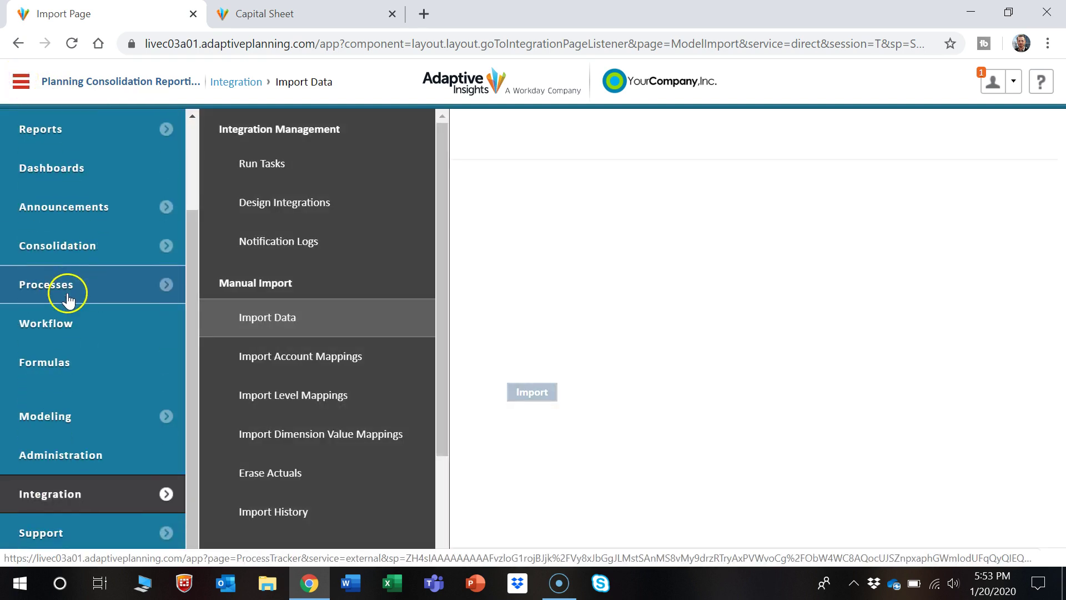
{"action": "left_click", "coordinate": [166, 495]}
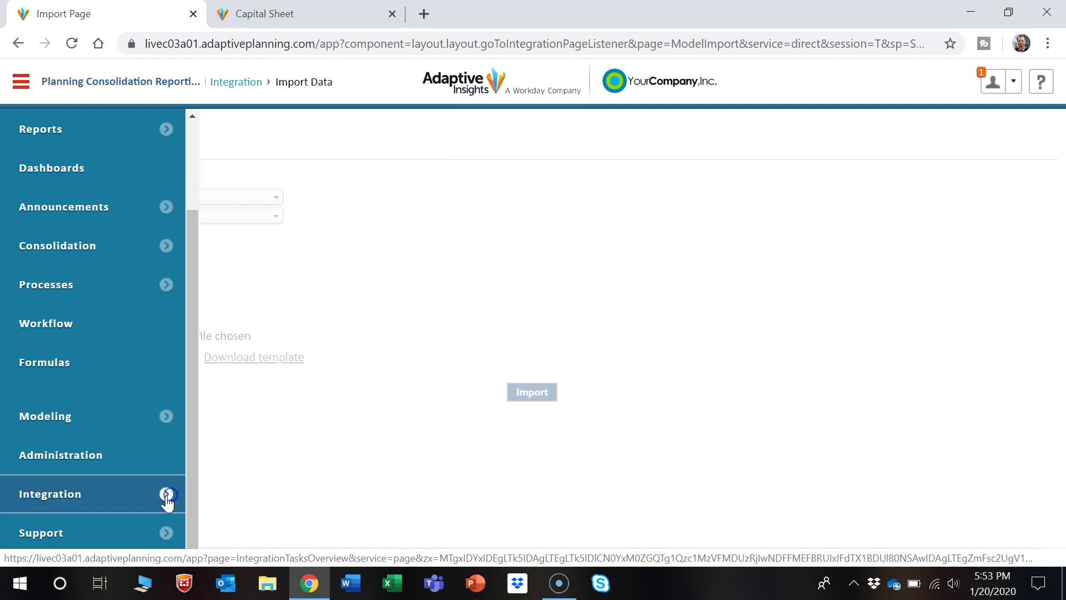
{"action": "left_click", "coordinate": [278, 318]}
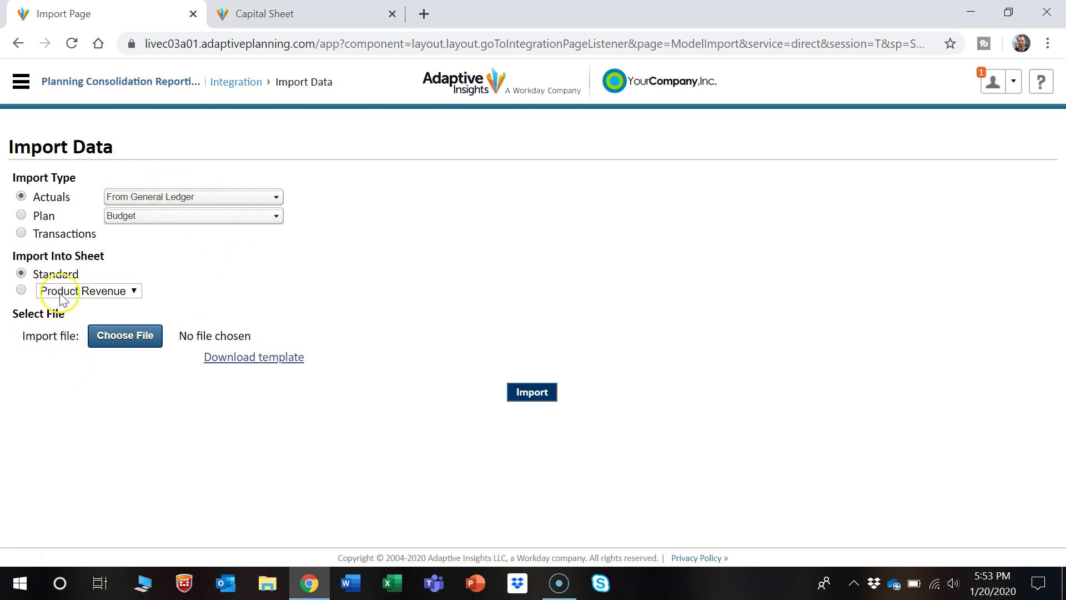
Step: Target the import at the Forecast plan and its Capital sheet
{"action": "left_click", "coordinate": [21, 217]}
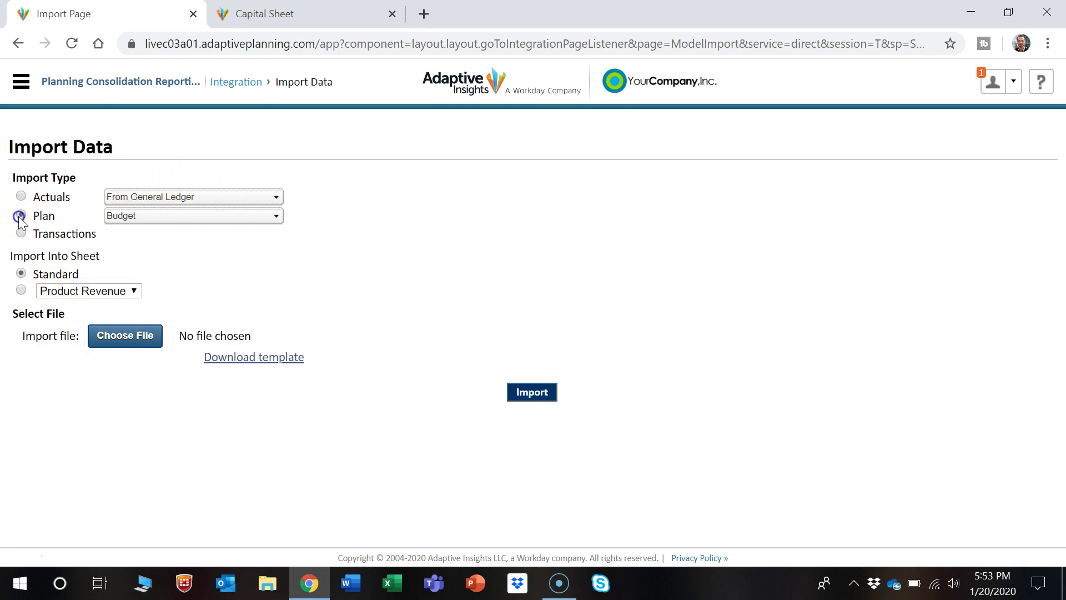
{"action": "left_click", "coordinate": [154, 216]}
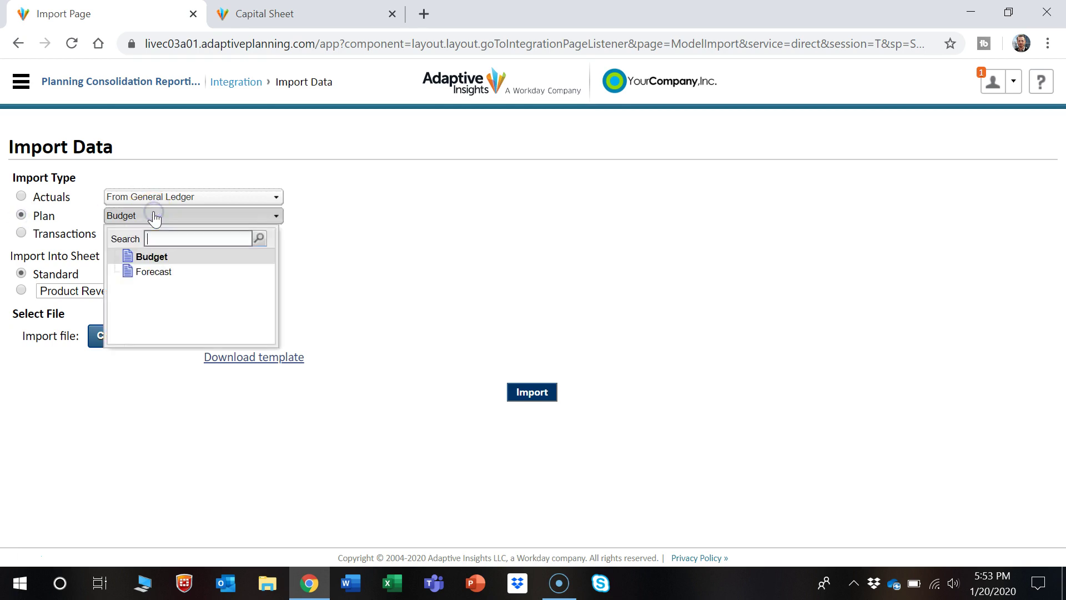
{"action": "left_click", "coordinate": [157, 272]}
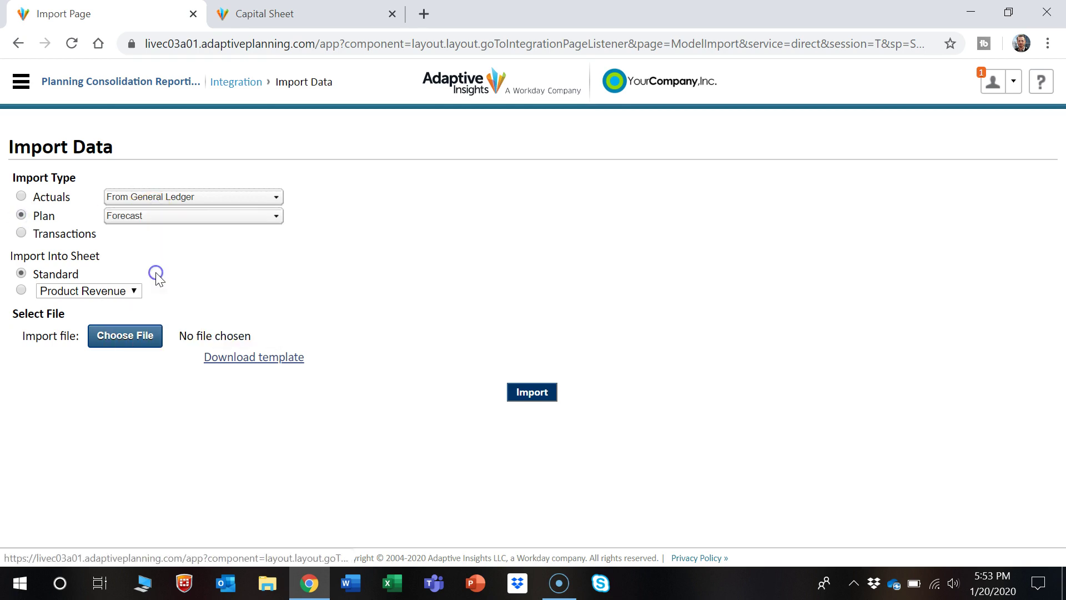
{"action": "left_click", "coordinate": [21, 291]}
{"action": "left_click", "coordinate": [49, 291]}
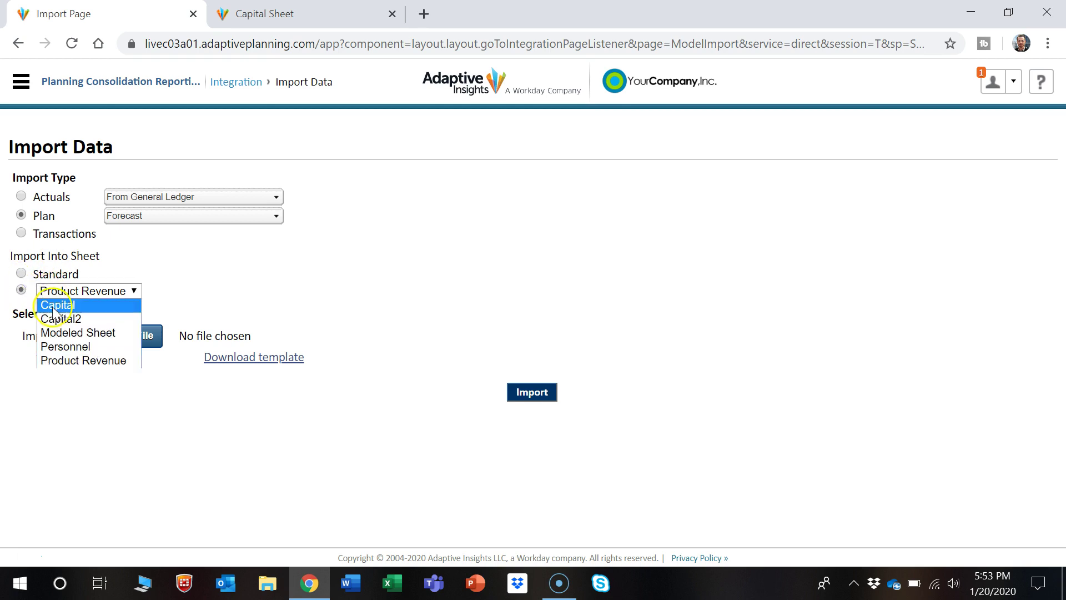
{"action": "left_click", "coordinate": [58, 305]}
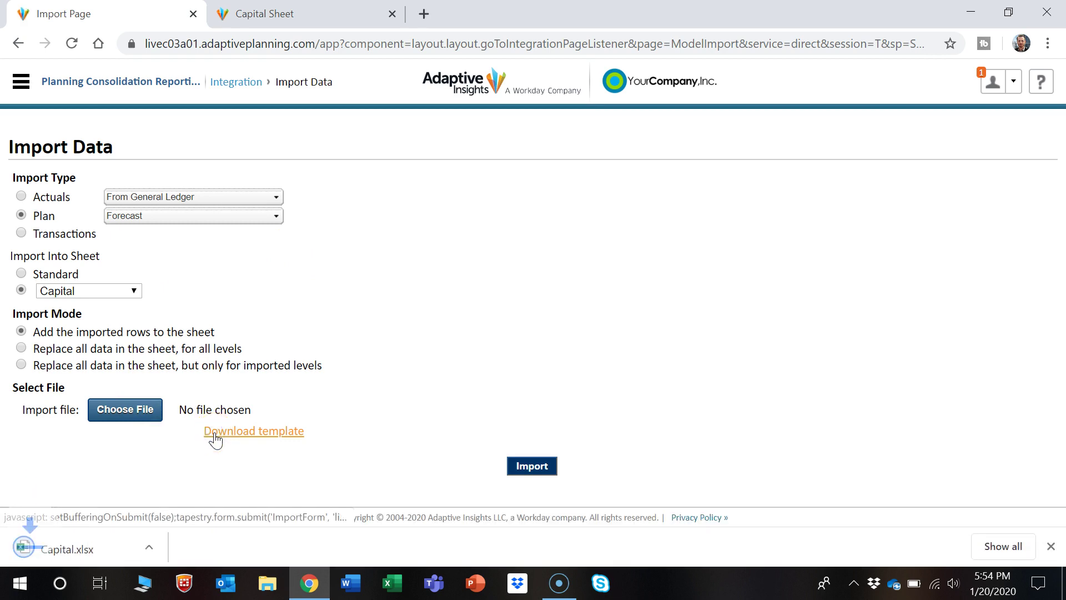
Step: Open the downloaded Capital.xlsx template on its Capital sheet at the row 5 data cells
{"action": "left_click", "coordinate": [117, 542]}
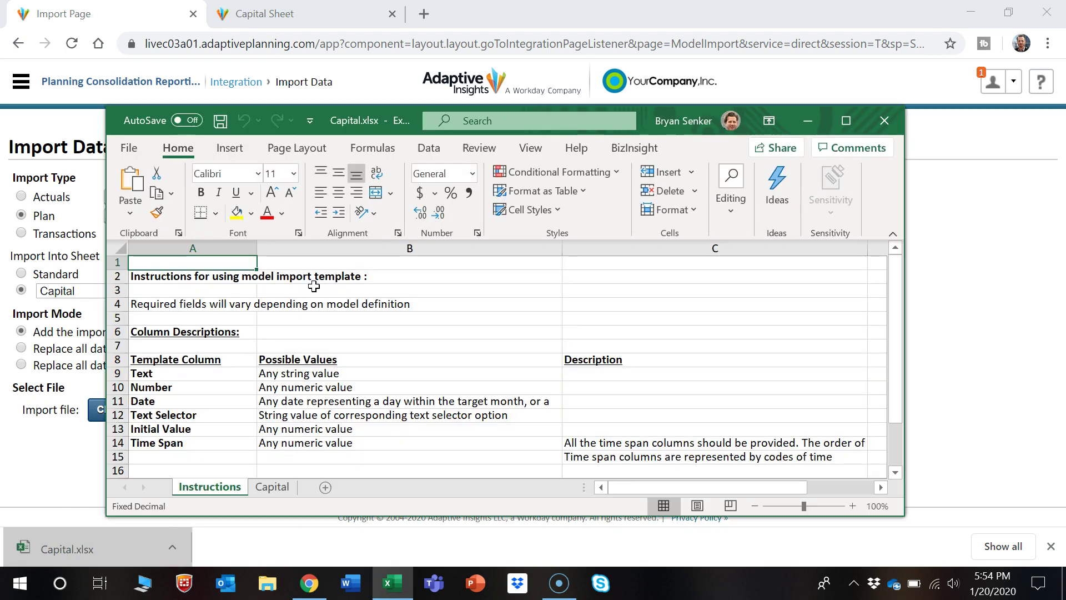
{"action": "left_click", "coordinate": [272, 487]}
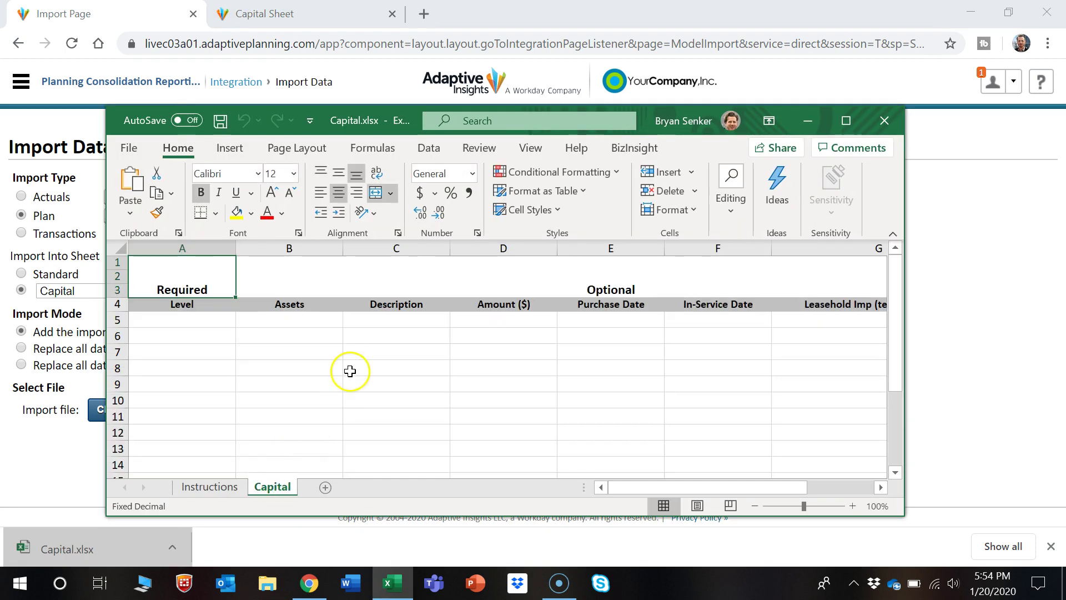
{"action": "left_click", "coordinate": [486, 320]}
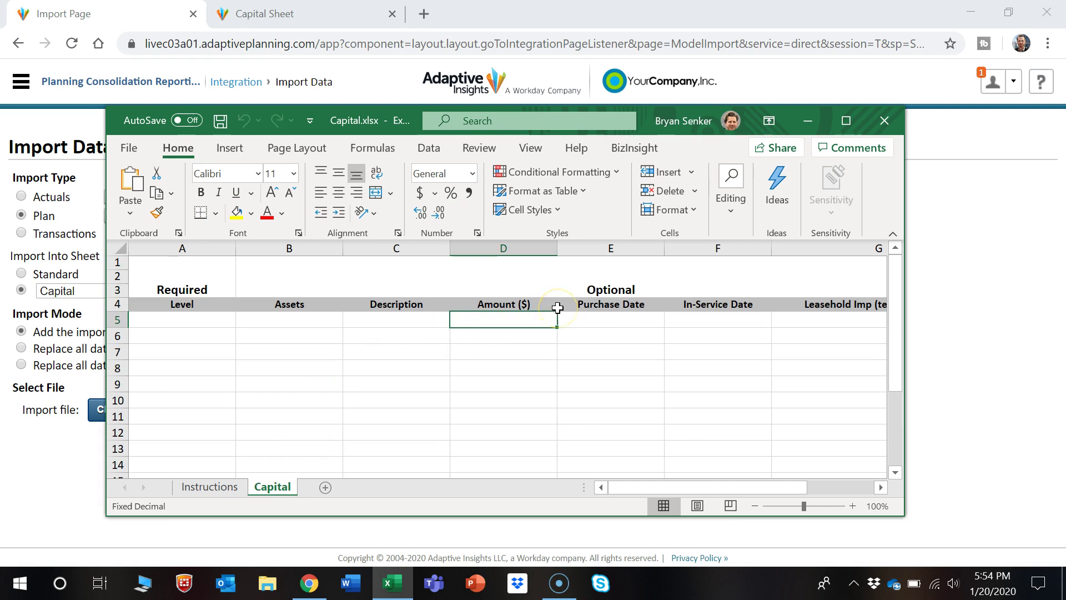
{"action": "key", "text": "Right"}
{"action": "key", "text": "Right"}
{"action": "key", "text": "Right"}
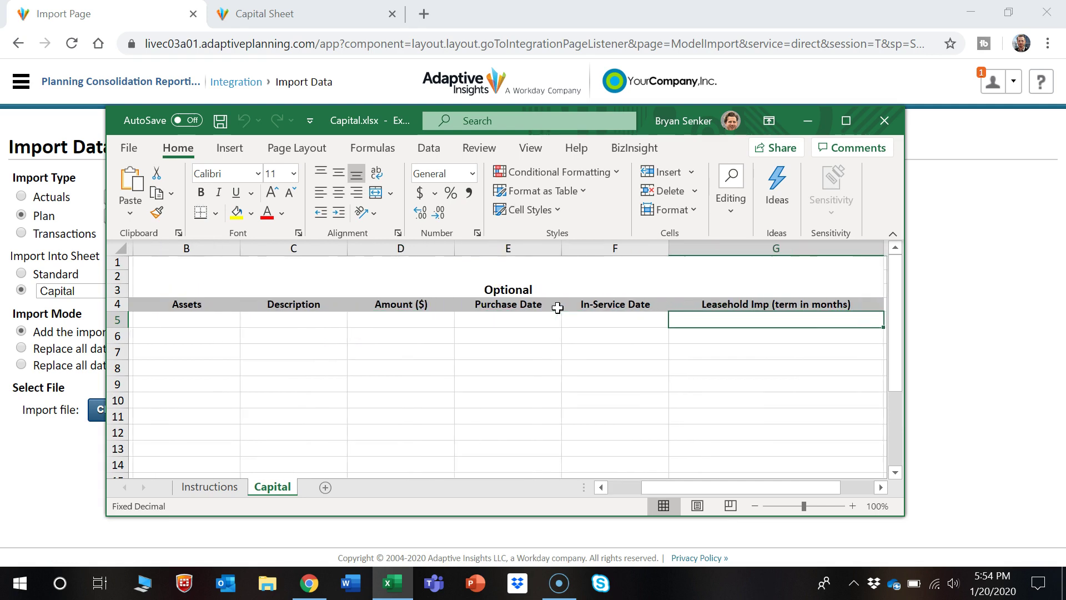
{"action": "key", "text": "Left"}
{"action": "key", "text": "Left"}
{"action": "key", "text": "Left"}
{"action": "key", "text": "Left"}
{"action": "key", "text": "Left"}
{"action": "key", "text": "Left"}
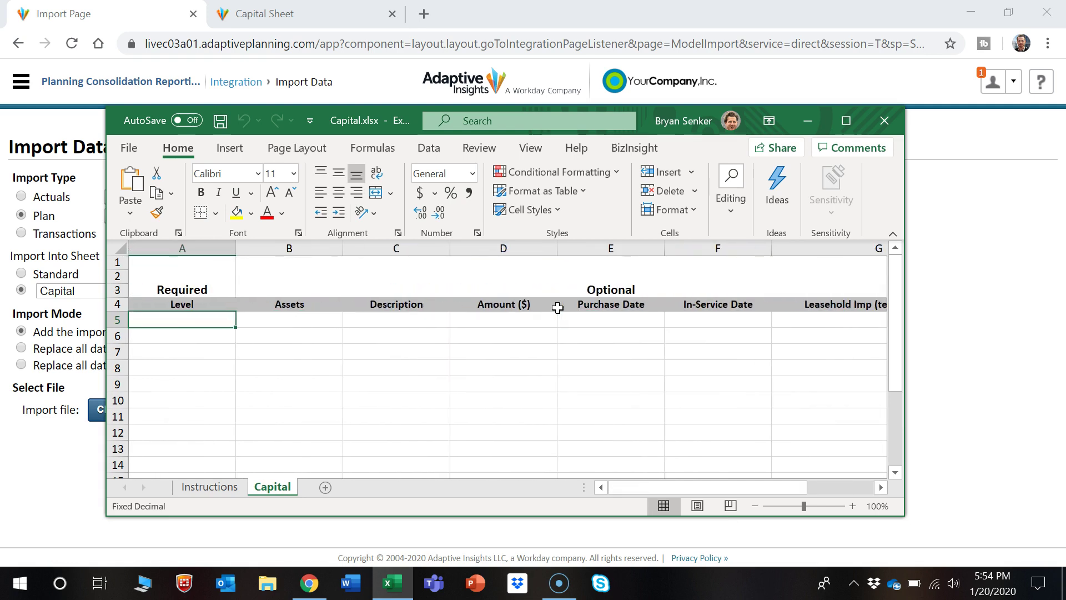
Step: Fill row 5 with level North Sales, asset Computer, description New Computer, amount 2000
{"action": "type", "text": "North Sales"}
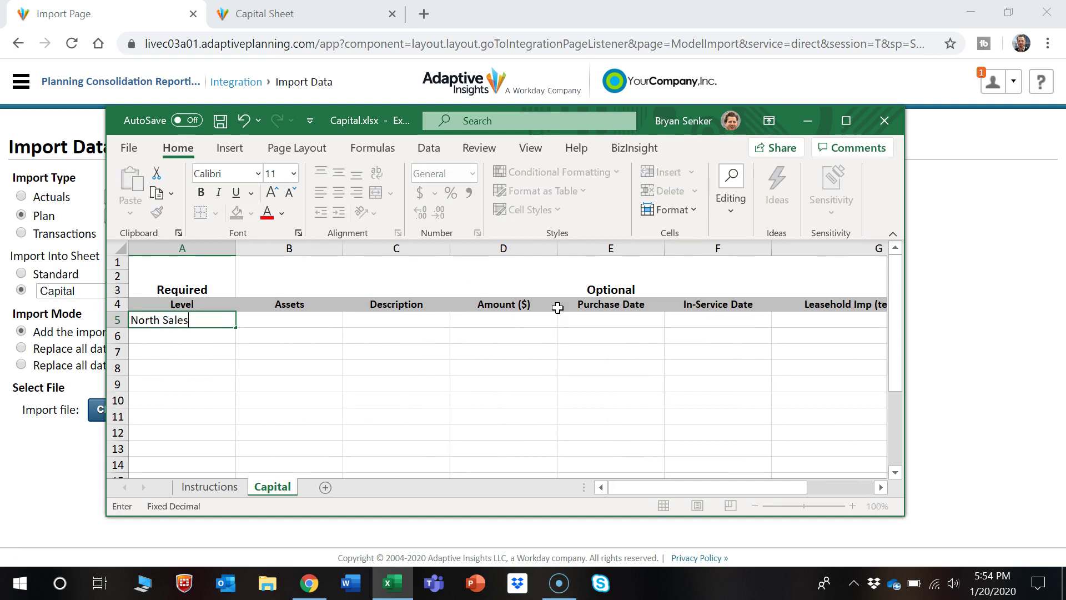
{"action": "key", "text": "Tab"}
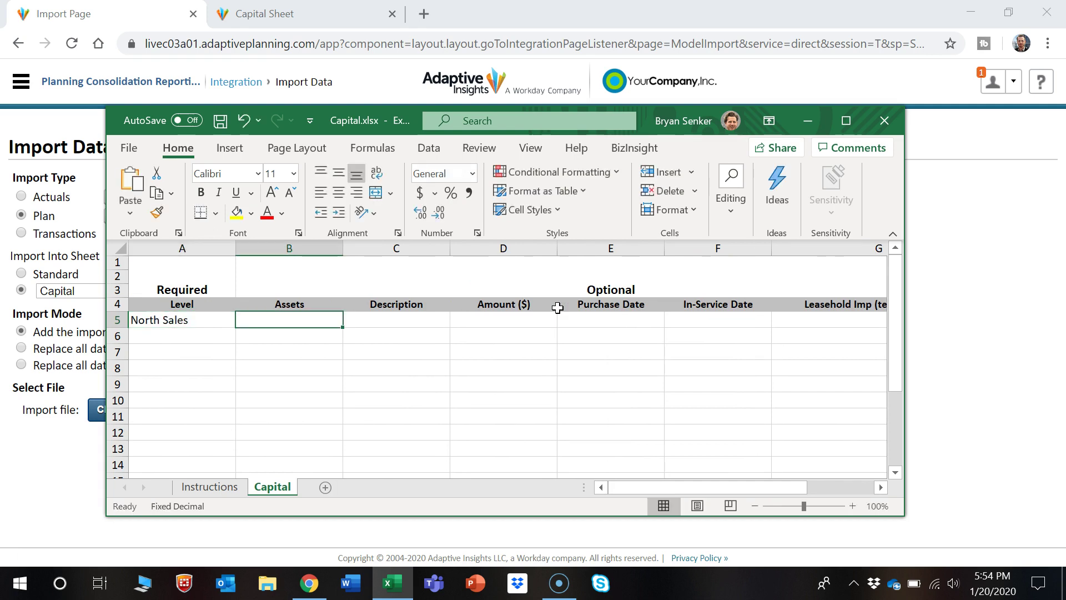
{"action": "type", "text": "Computer"}
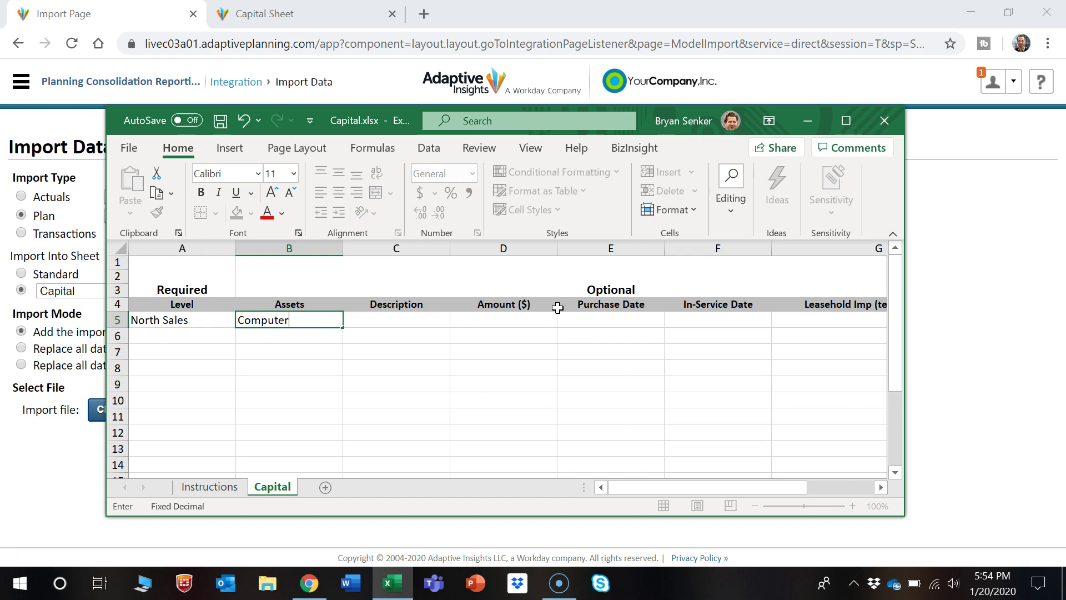
{"action": "key", "text": "Tab"}
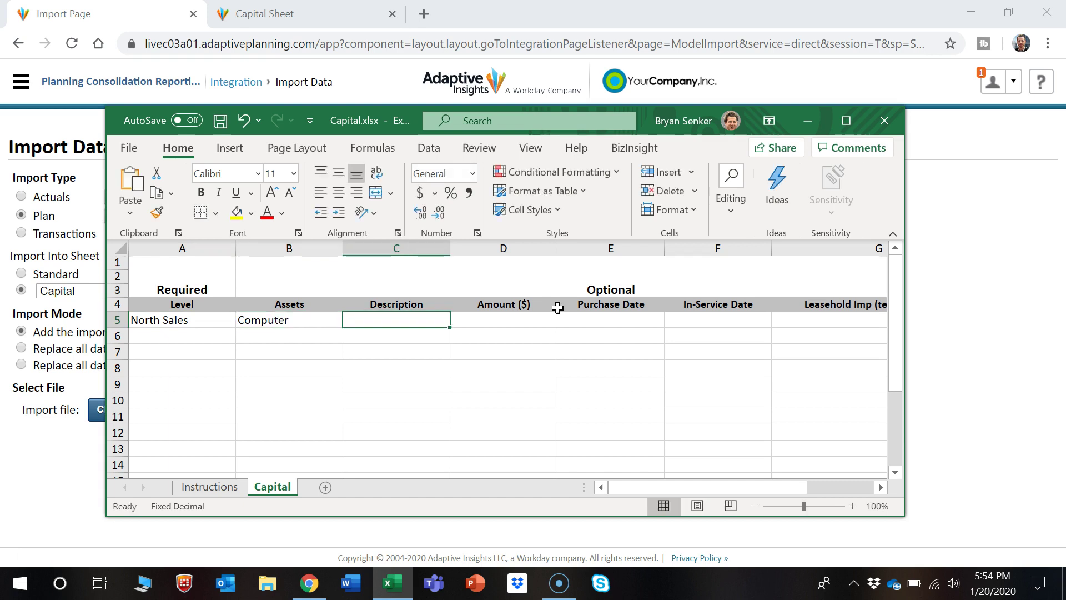
{"action": "type", "text": "New Computer"}
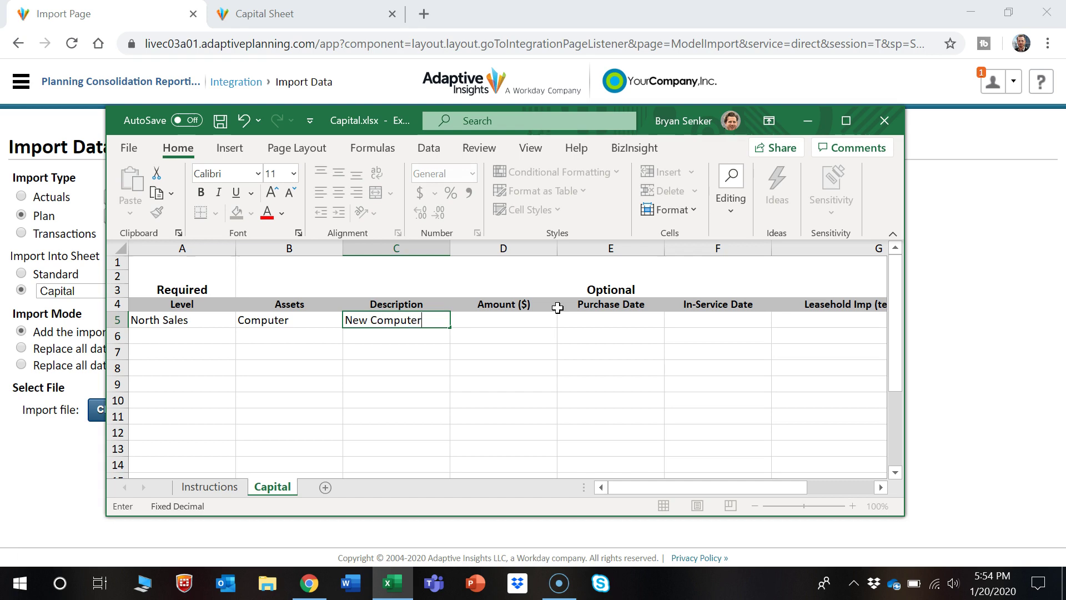
{"action": "key", "text": "Tab"}
{"action": "type", "text": "20"}
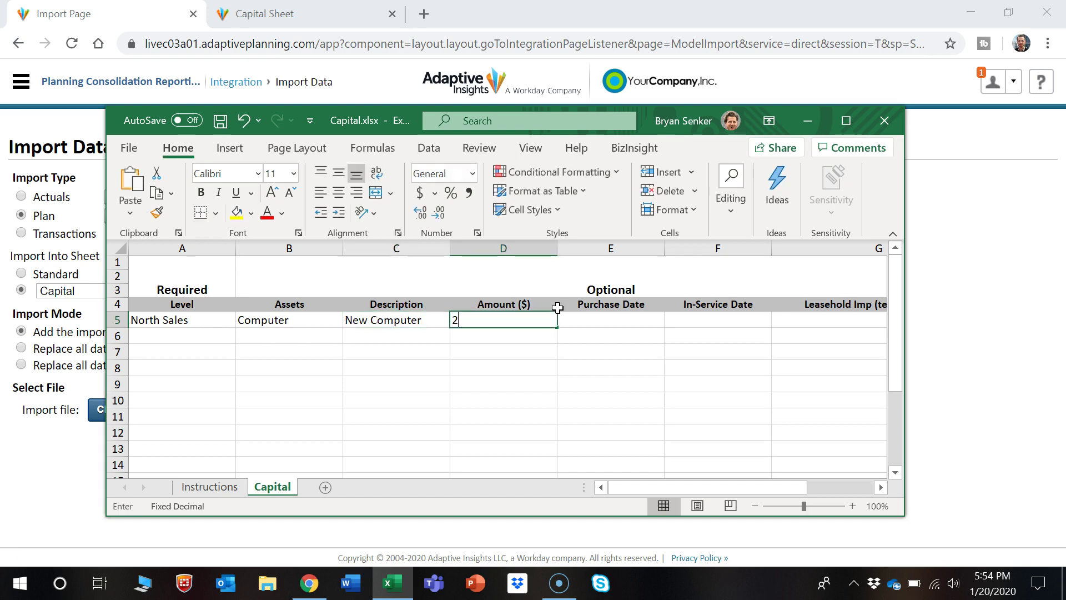
{"action": "key", "text": "Tab"}
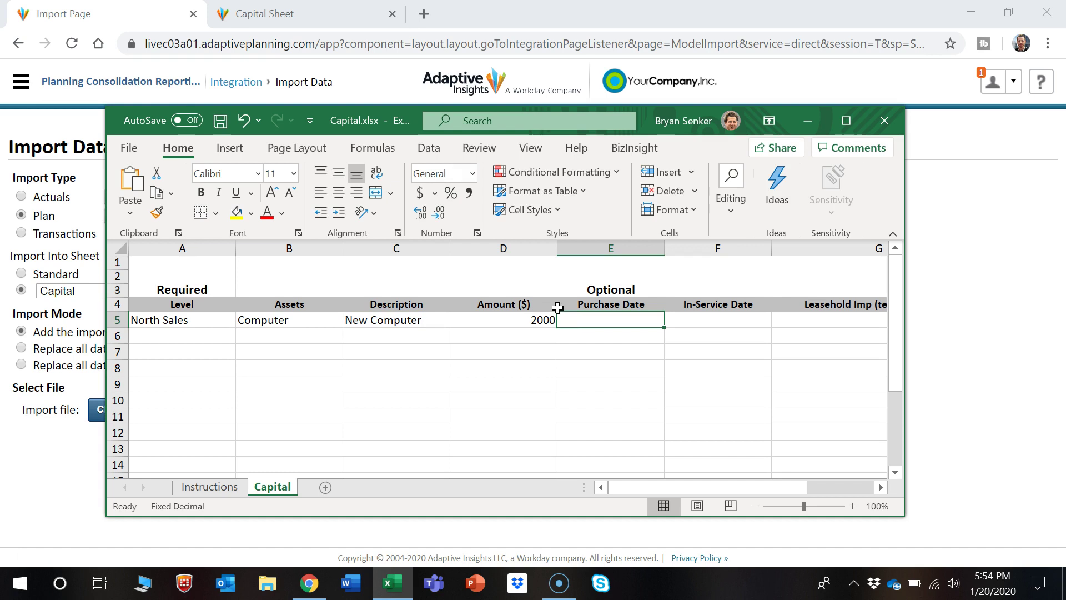
Step: Enter 1/20/2020 as purchase and in-service dates and a 60-month term, then save
{"action": "type", "text": "1/20/20"}
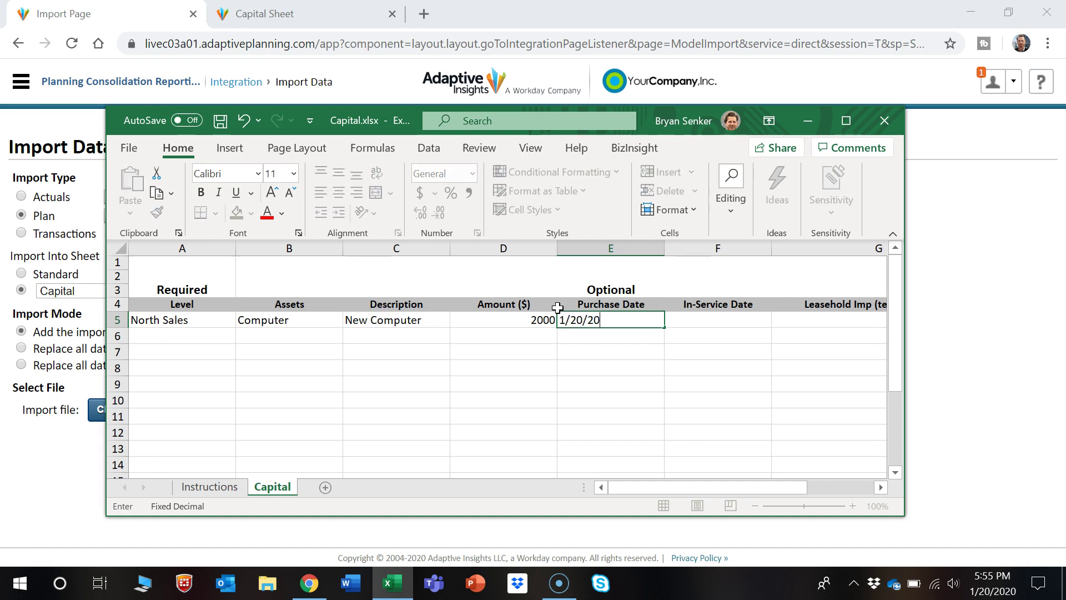
{"action": "key", "text": "Tab"}
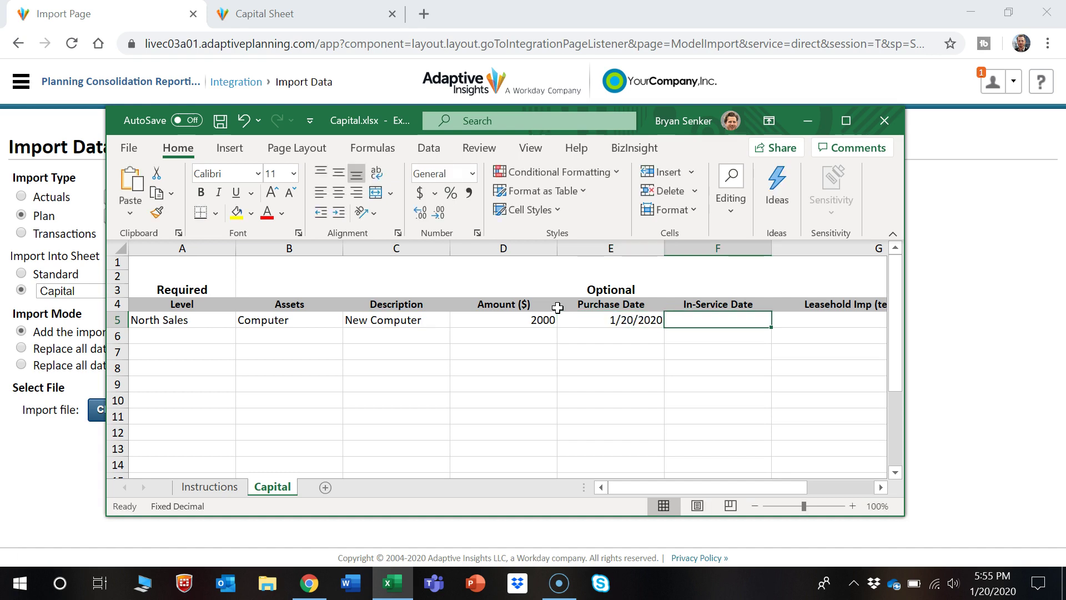
{"action": "key", "text": "Left"}
{"action": "key", "text": "ctrl+c"}
{"action": "key", "text": "Right"}
{"action": "key", "text": "ctrl+v"}
{"action": "key", "text": "Tab"}
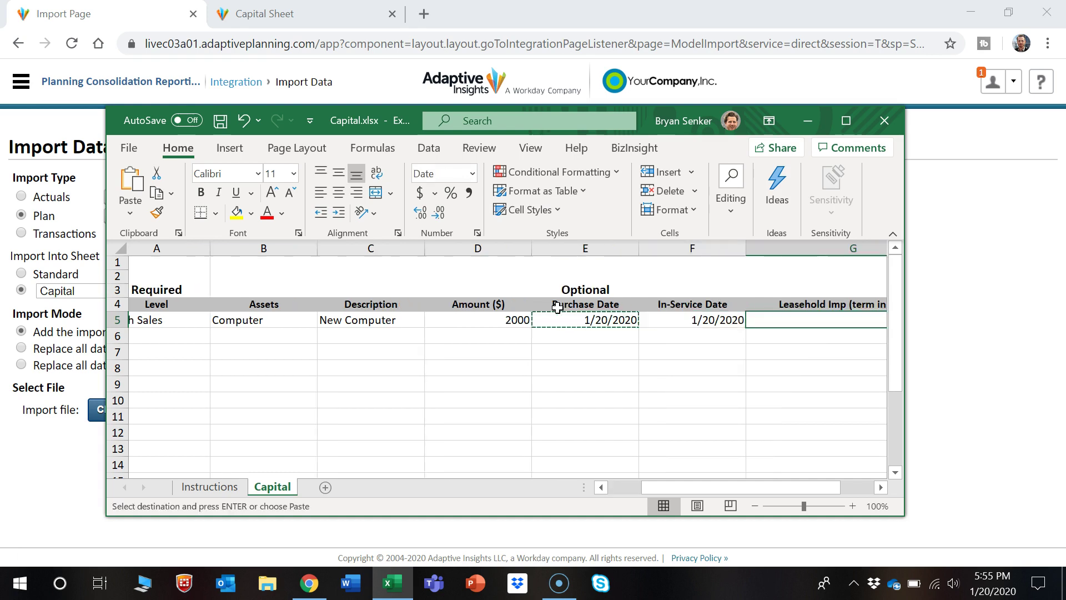
{"action": "type", "text": "60"}
{"action": "key", "text": "Return"}
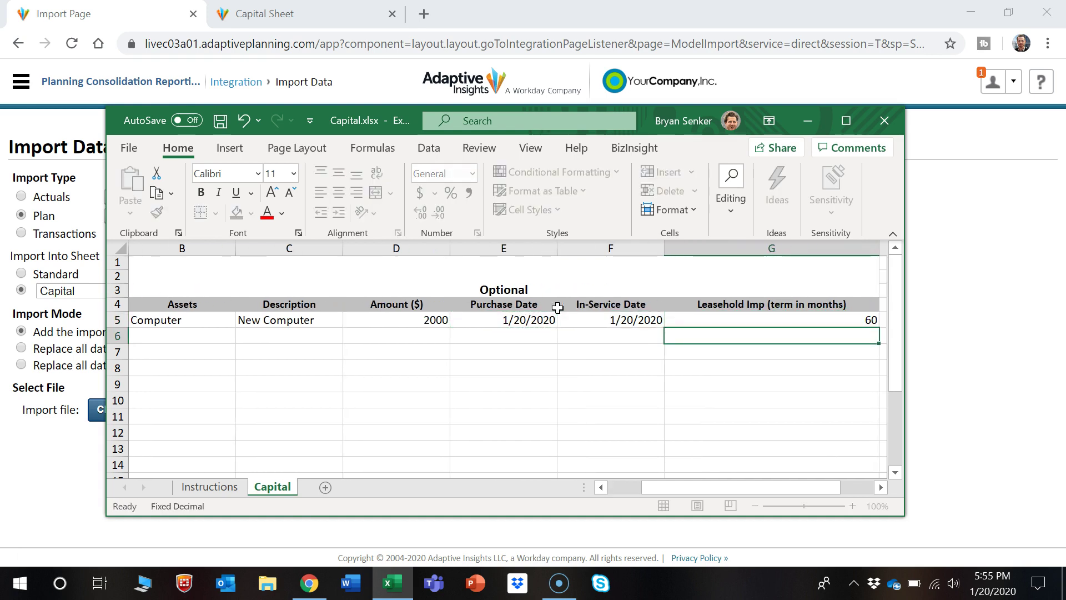
{"action": "left_click", "coordinate": [567, 321]}
{"action": "left_click", "coordinate": [221, 120]}
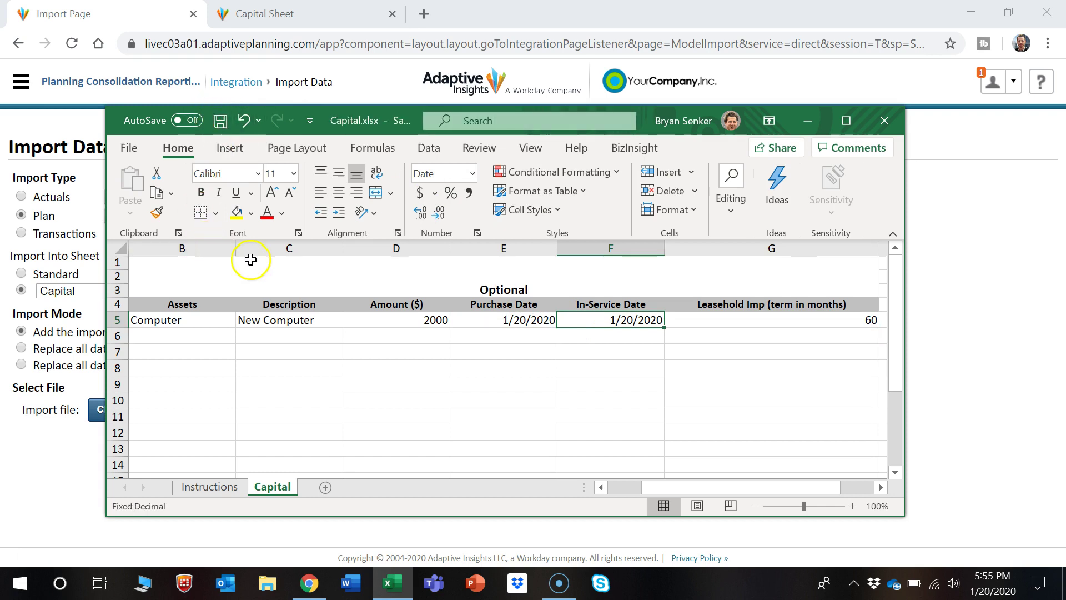
Step: Close Excel, then import Capital.xlsx into the Forecast Capital sheet, confirming adding rows
{"action": "left_click", "coordinate": [884, 120]}
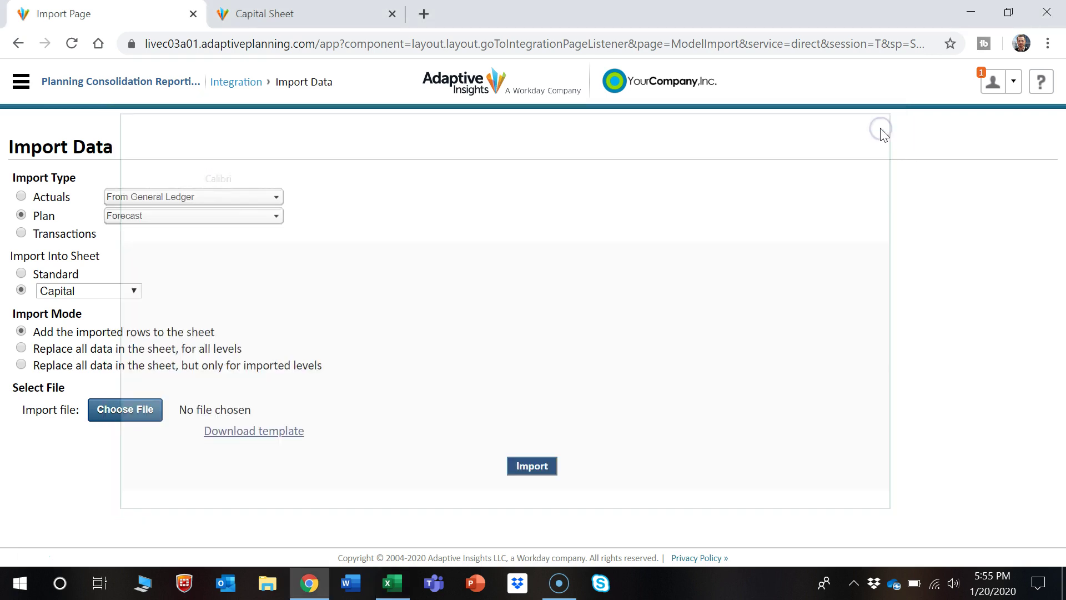
{"action": "left_click", "coordinate": [129, 412]}
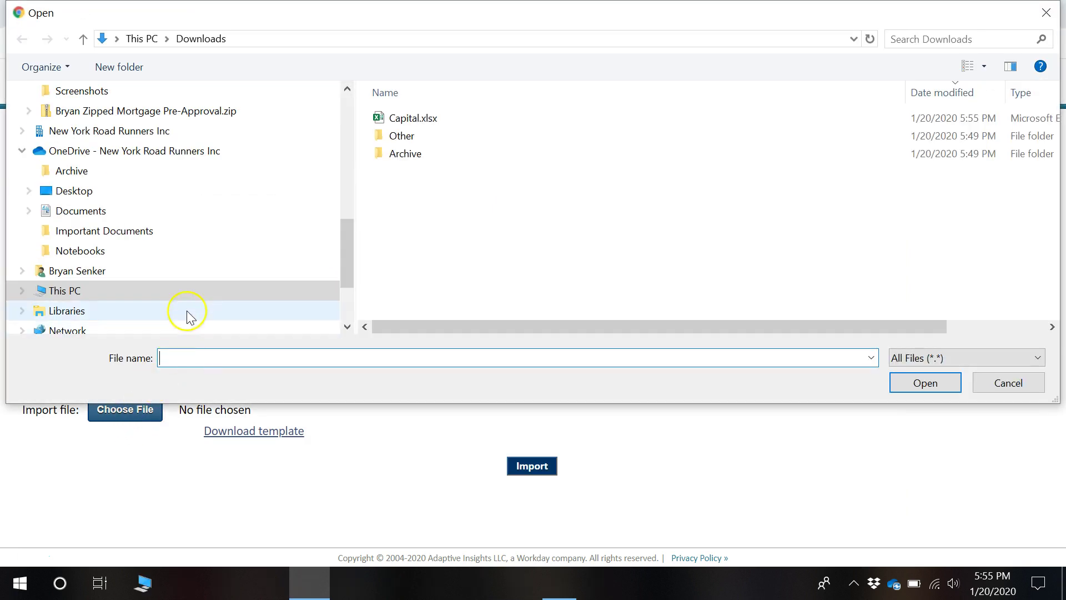
{"action": "left_click", "coordinate": [420, 123]}
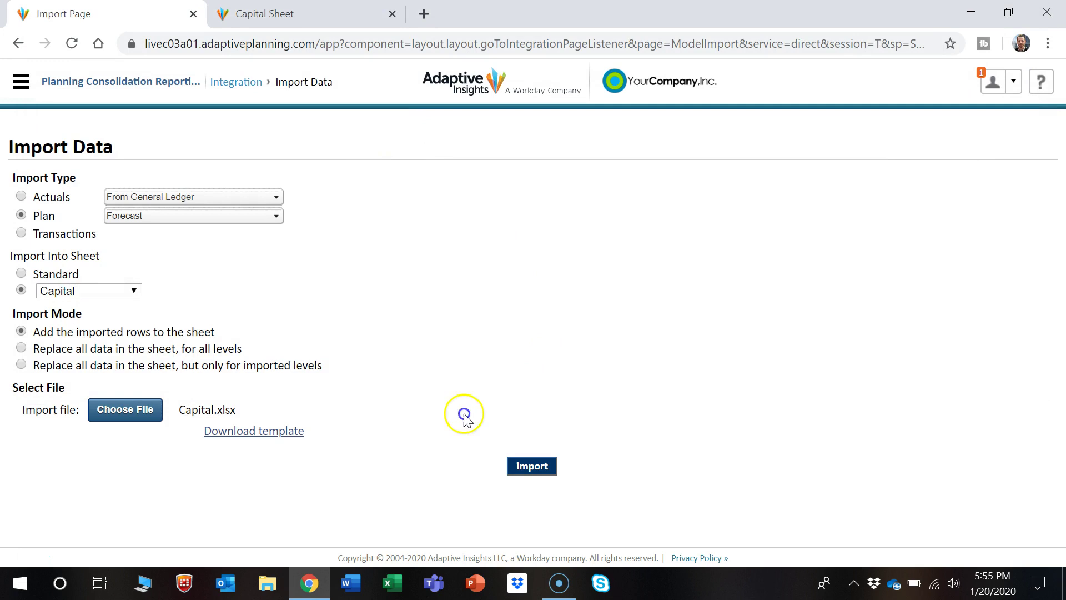
{"action": "left_click", "coordinate": [523, 470]}
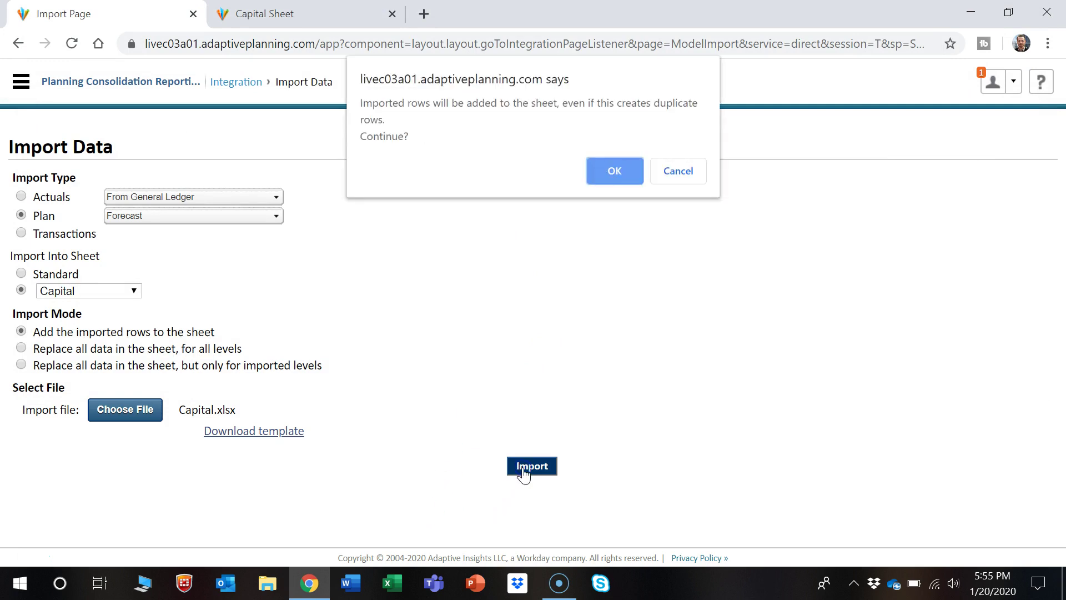
{"action": "left_click", "coordinate": [615, 166]}
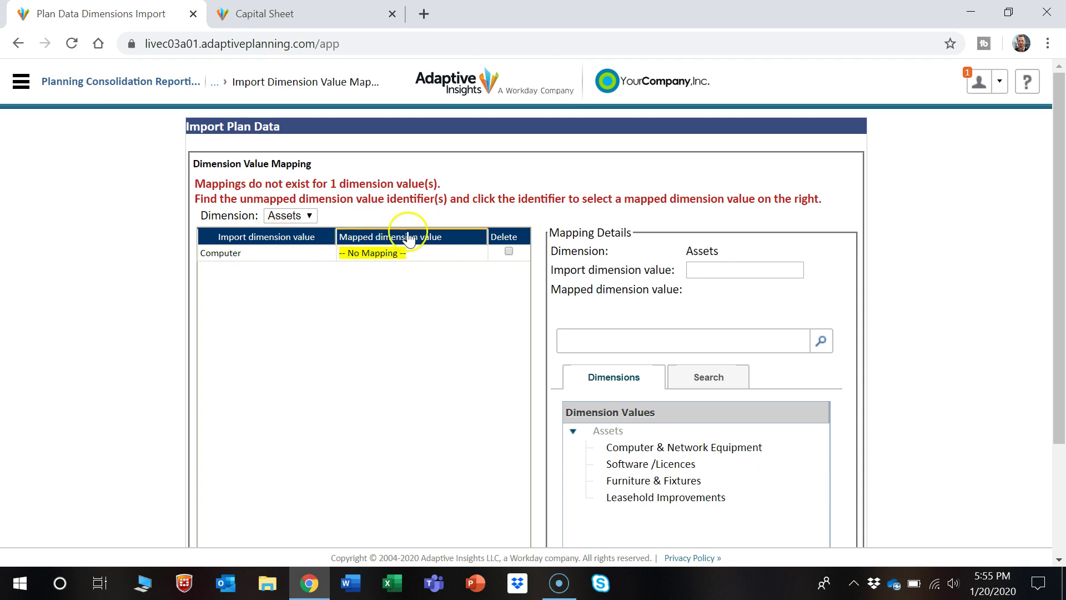
Step: Map the imported asset Computer to Computer & Network Equipment and accept the mapping
{"action": "left_click", "coordinate": [385, 255]}
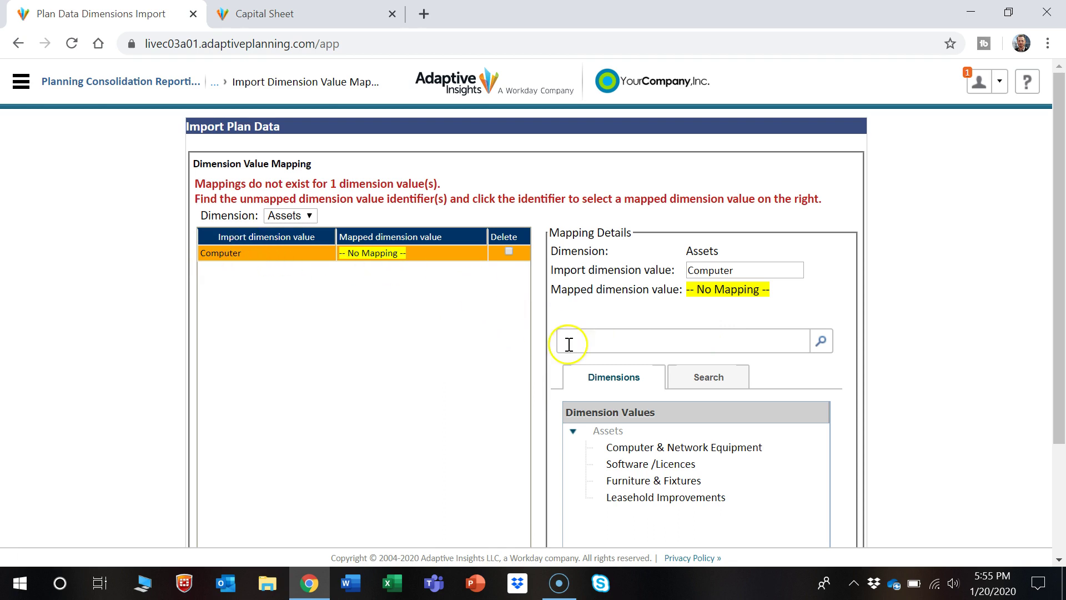
{"action": "left_click", "coordinate": [637, 450]}
{"action": "scroll", "coordinate": [664, 305], "scroll_direction": "down", "scroll_amount": 3}
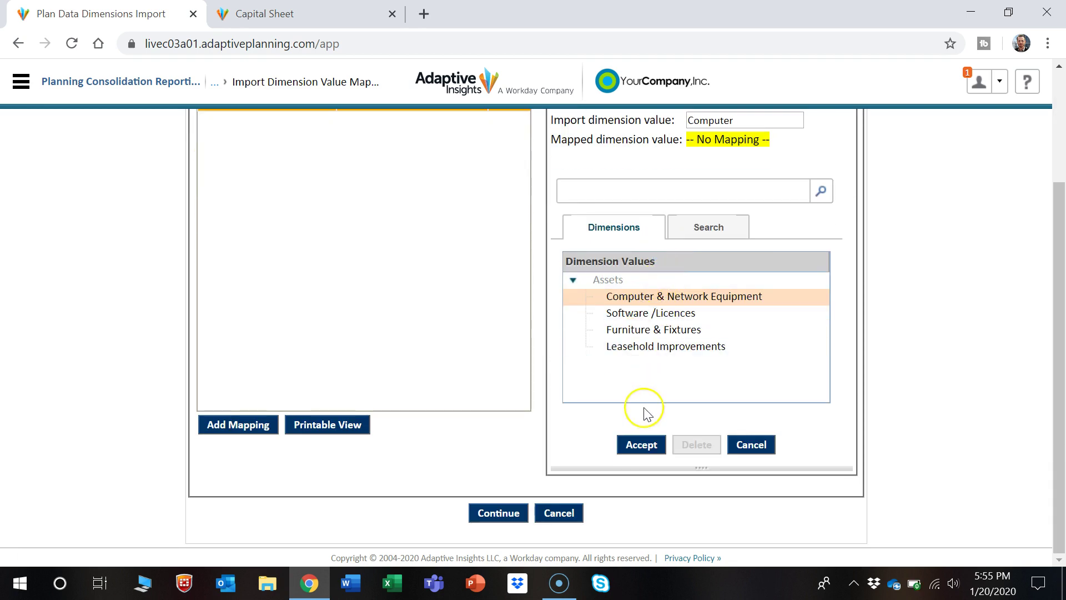
{"action": "left_click", "coordinate": [642, 445]}
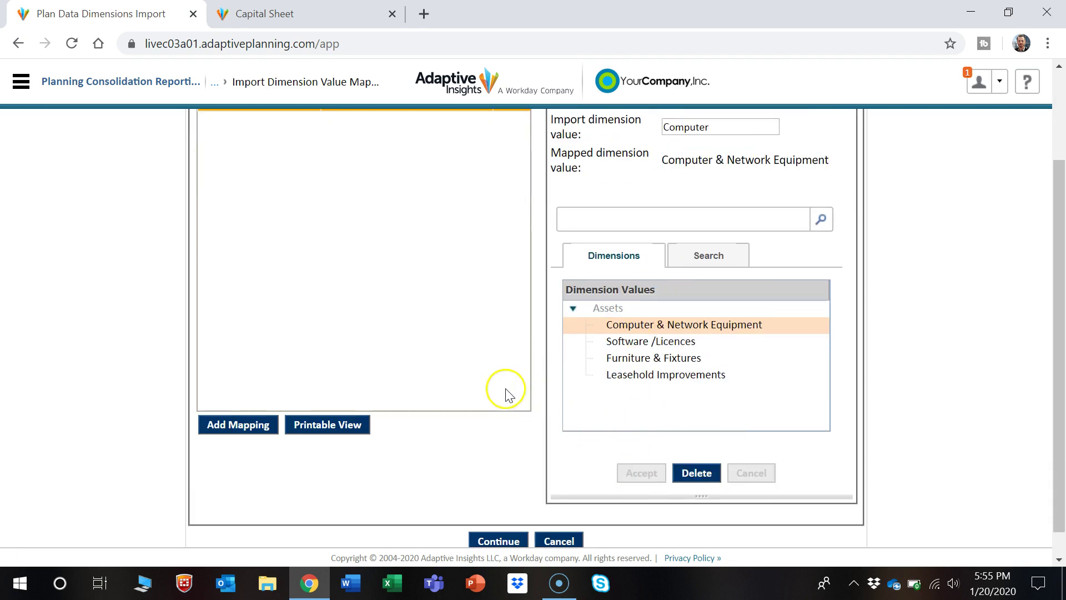
Step: Continue past level mapping, run the plan data import, and go to the Capital Sheet tab
{"action": "scroll", "coordinate": [436, 440], "scroll_direction": "down", "scroll_amount": 1}
{"action": "left_click", "coordinate": [488, 516]}
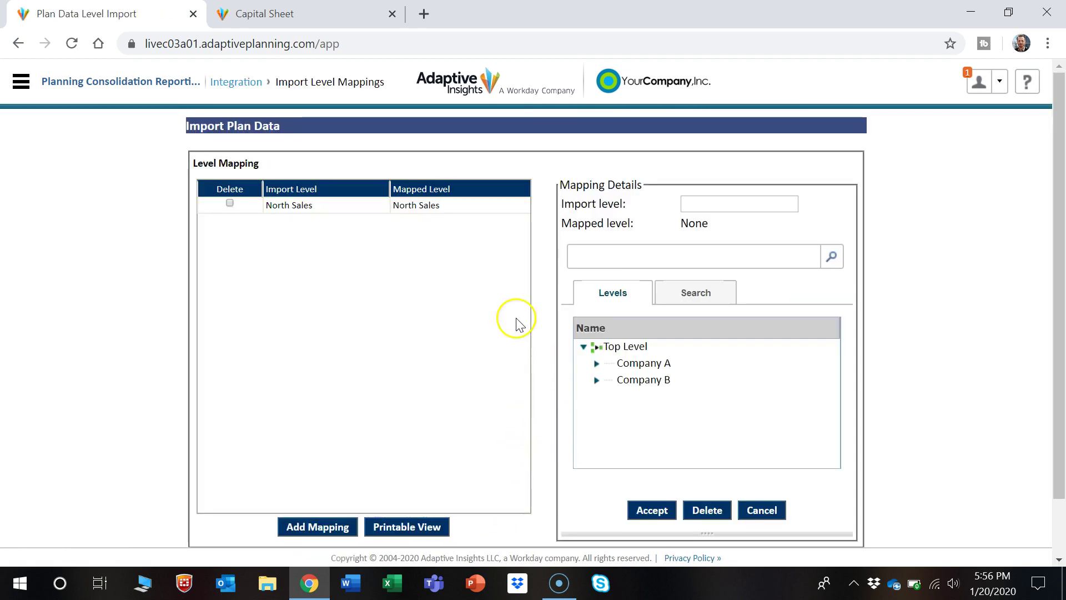
{"action": "scroll", "coordinate": [535, 363], "scroll_direction": "down", "scroll_amount": 3}
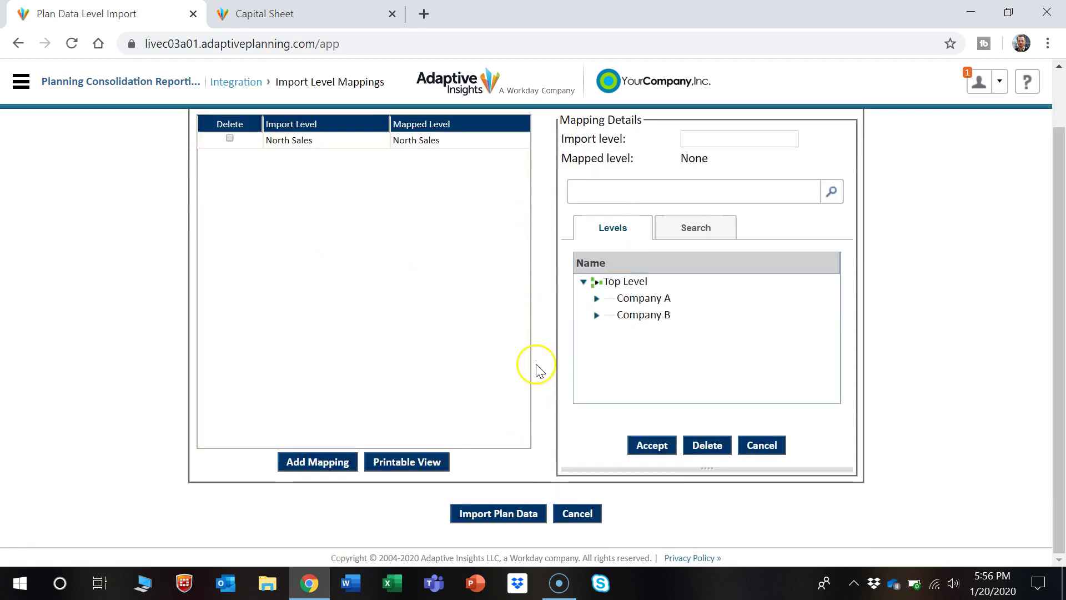
{"action": "left_click", "coordinate": [504, 514]}
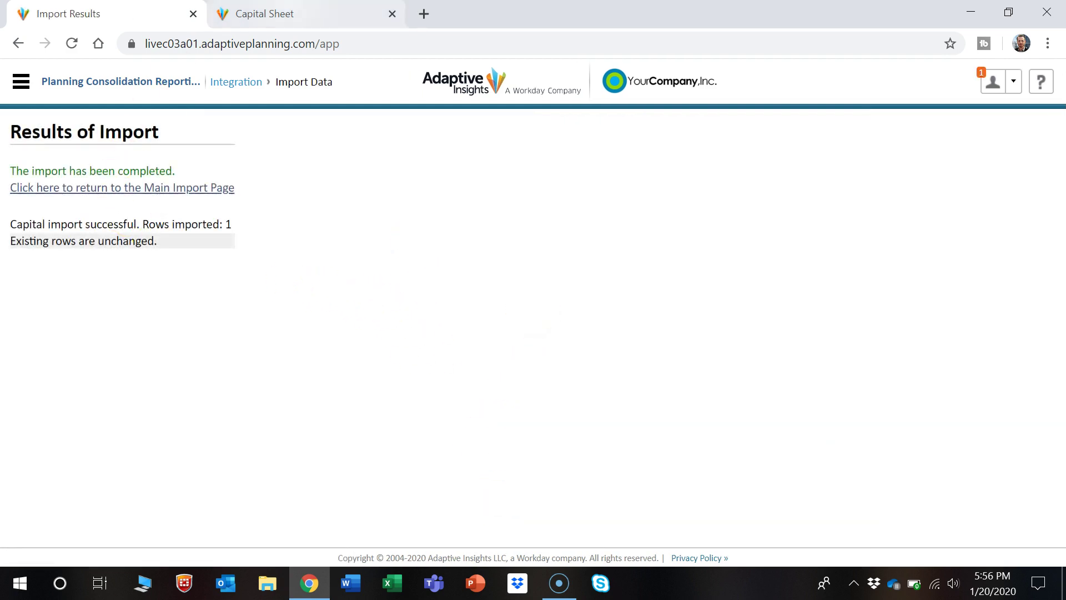
{"action": "left_click", "coordinate": [264, 13]}
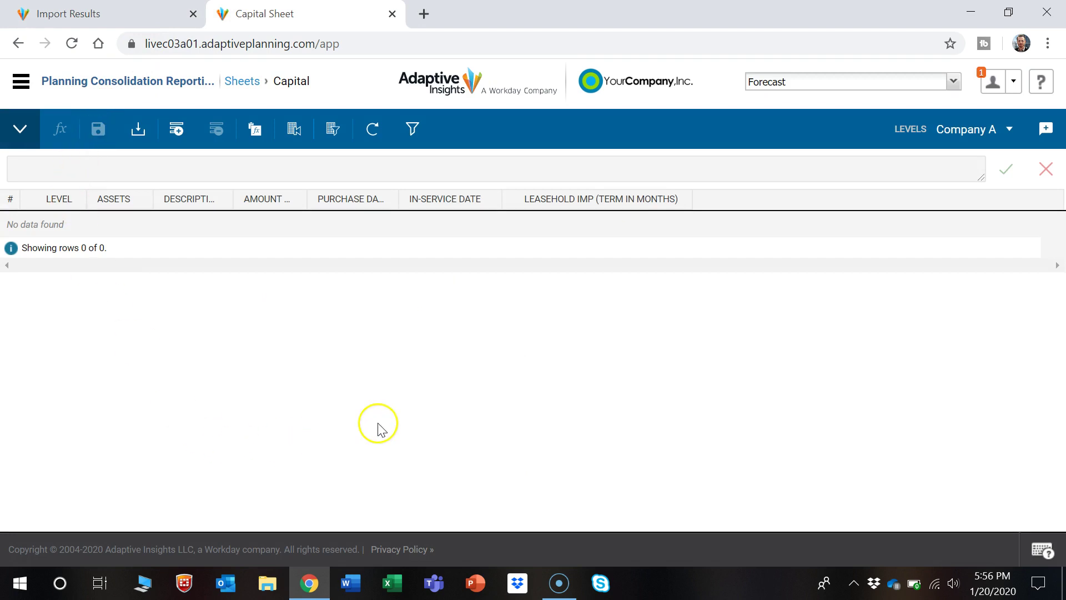
Step: Reload the Capital sheet and autofit the LEVEL and ASSETS columns to show the North Sales row
{"action": "left_click", "coordinate": [21, 84]}
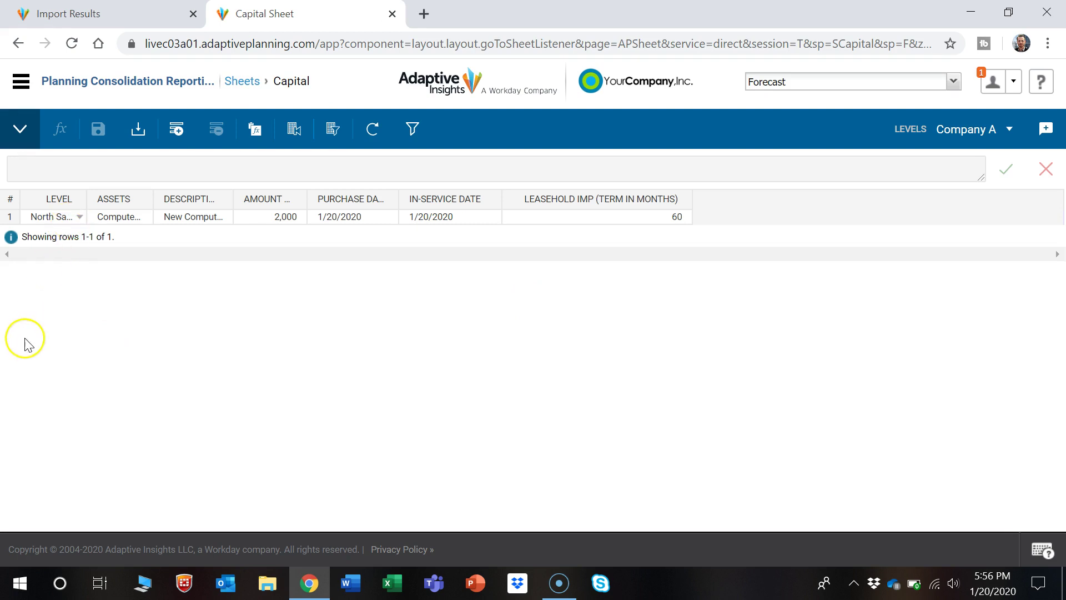
{"action": "double_click", "coordinate": [123, 199]}
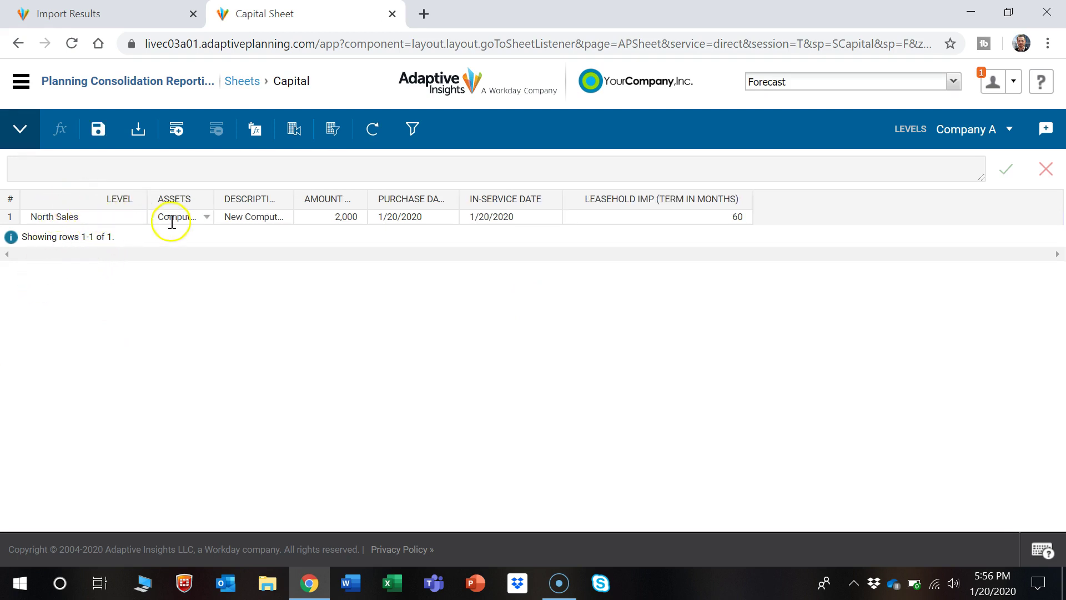
{"action": "double_click", "coordinate": [233, 202]}
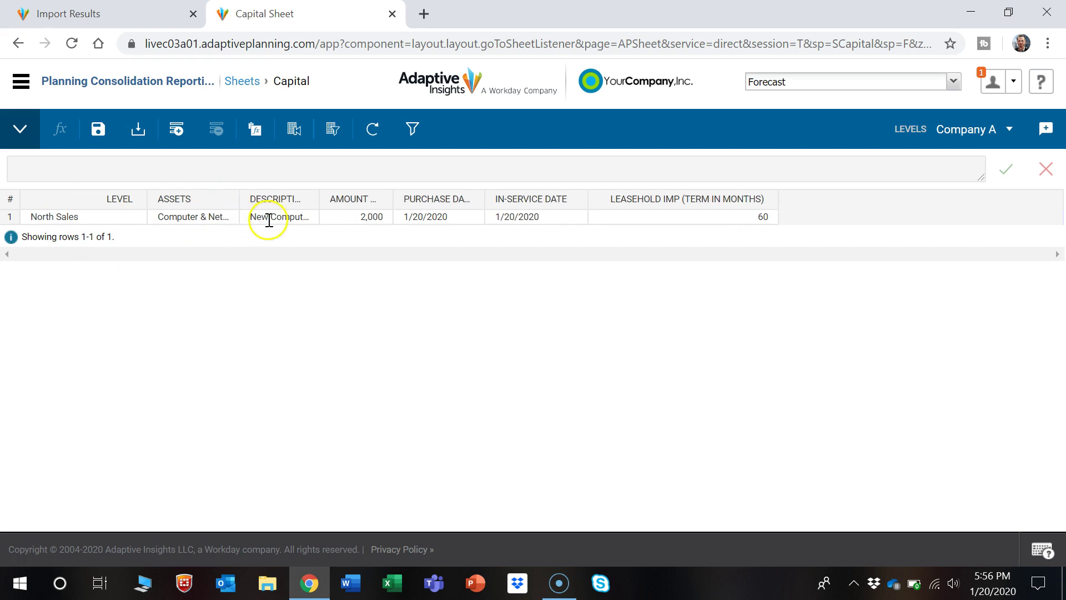